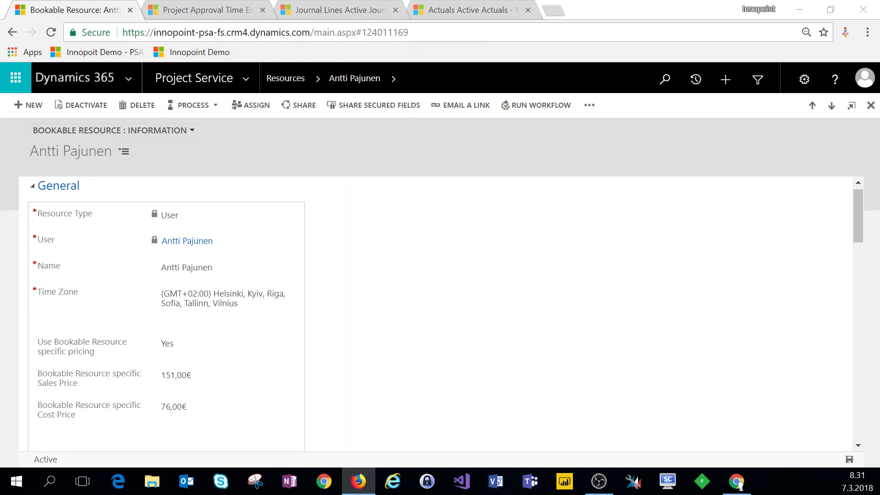
# Compare the sales prices in the time entries awaiting approval with the active journal lines
pyautogui.click(221, 10)
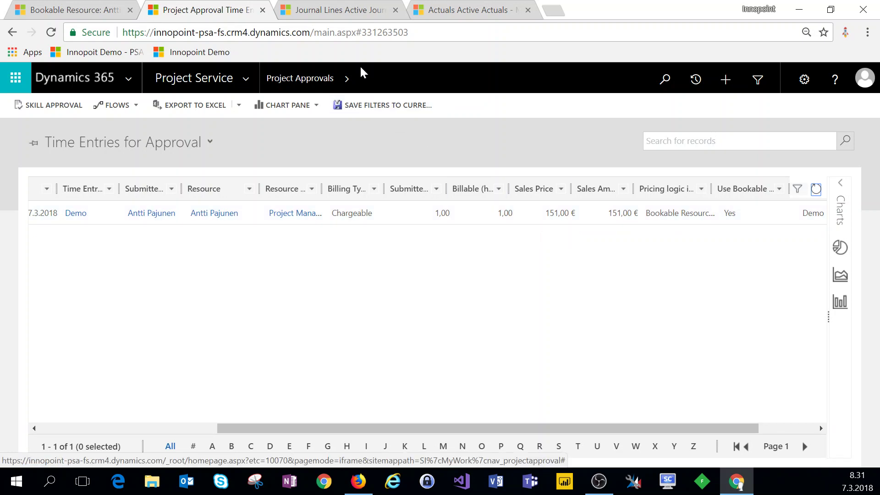
pyautogui.click(356, 12)
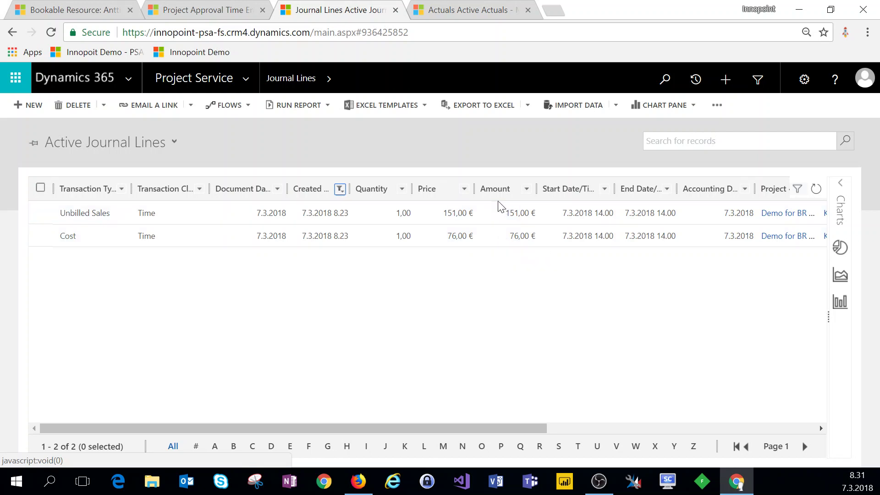
pyautogui.click(222, 11)
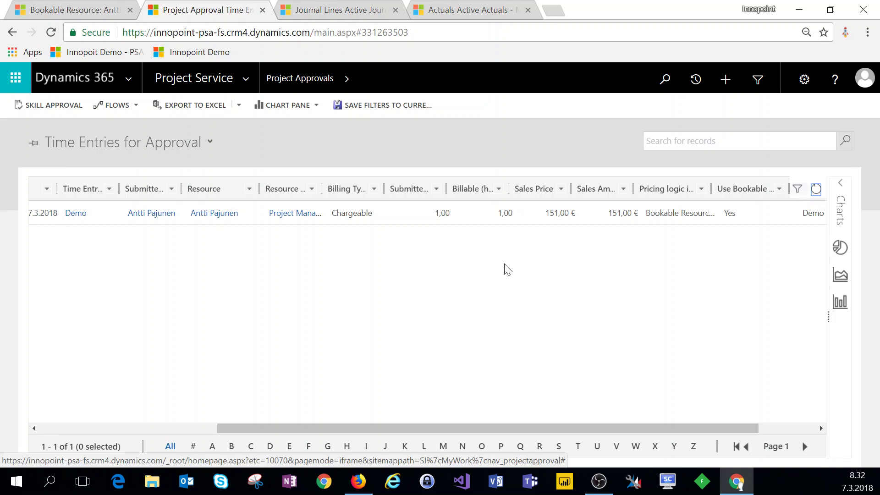
# Open the submitted Demo time entry's approval record and compare its pricing fields with the bookable resource's pricing settings
pyautogui.doubleClick(412, 213)
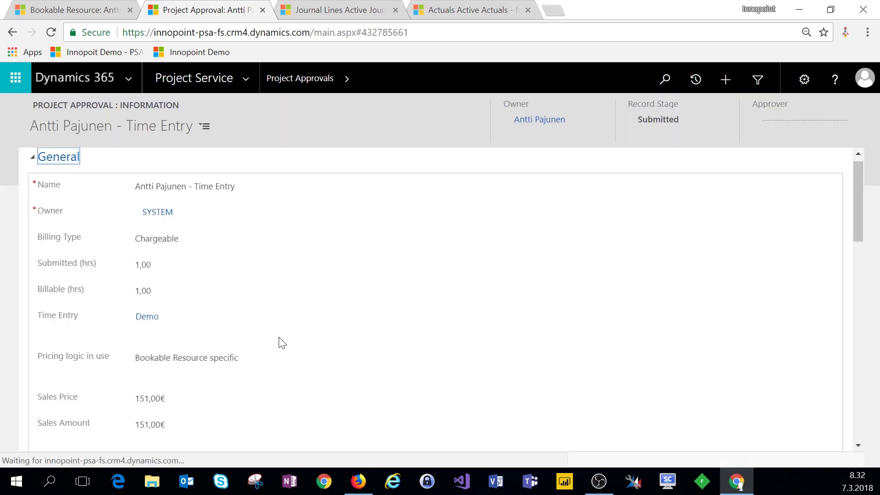
pyautogui.scroll(-1, 279, 358)
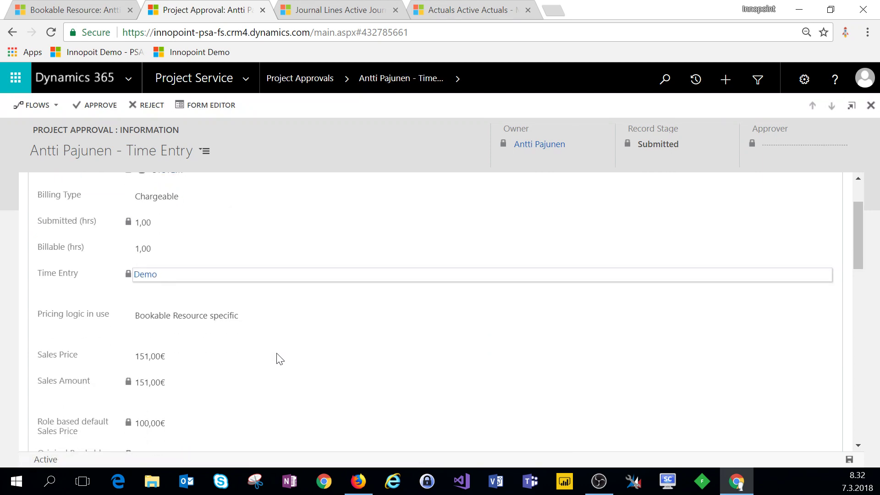
pyautogui.scroll(-1, 273, 360)
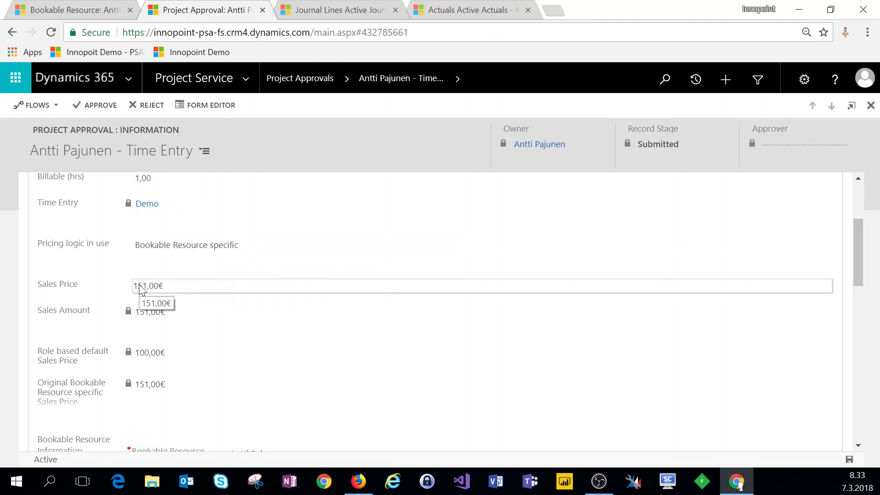
pyautogui.scroll(-2, 154, 312)
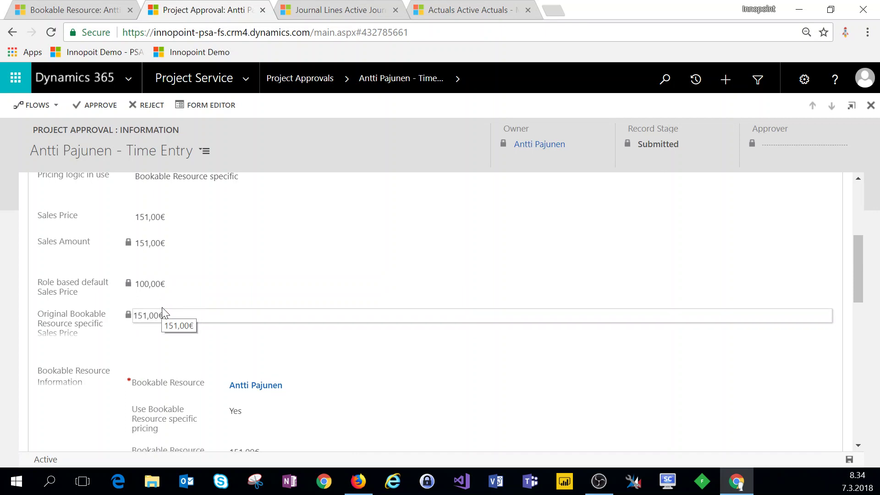
pyautogui.scroll(-2, 166, 318)
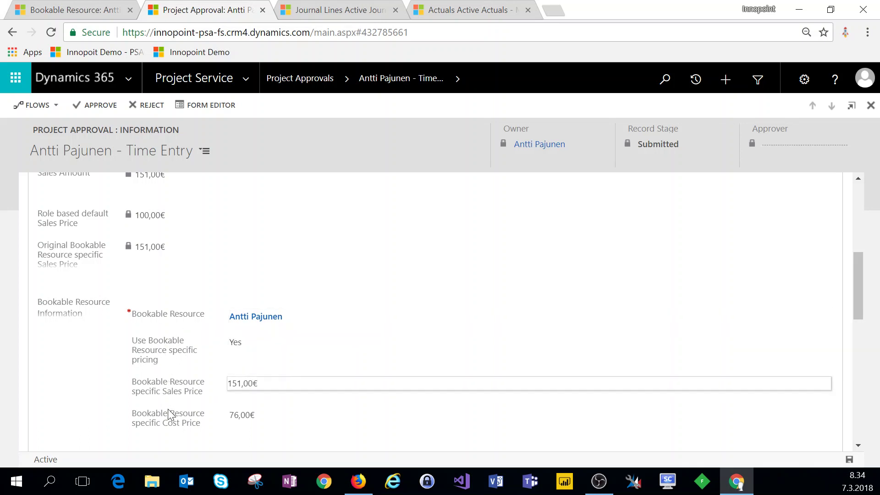
pyautogui.scroll(3, 171, 415)
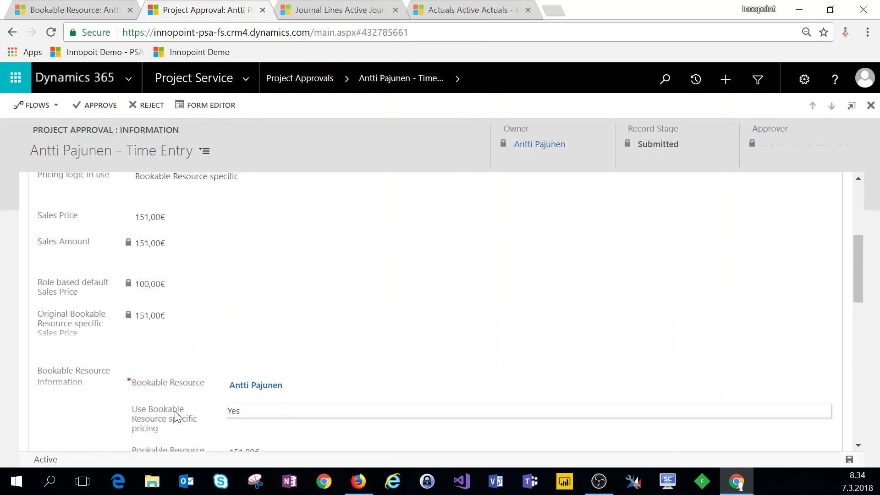
pyautogui.scroll(3, 211, 379)
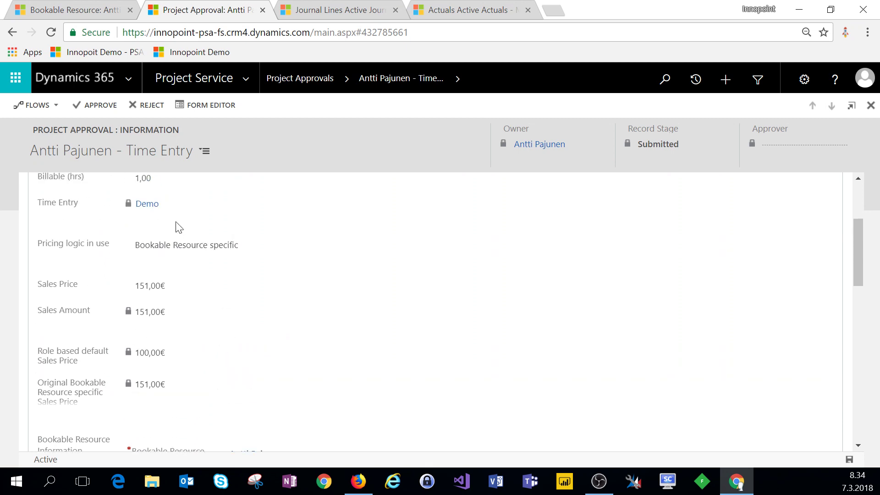
pyautogui.click(95, 13)
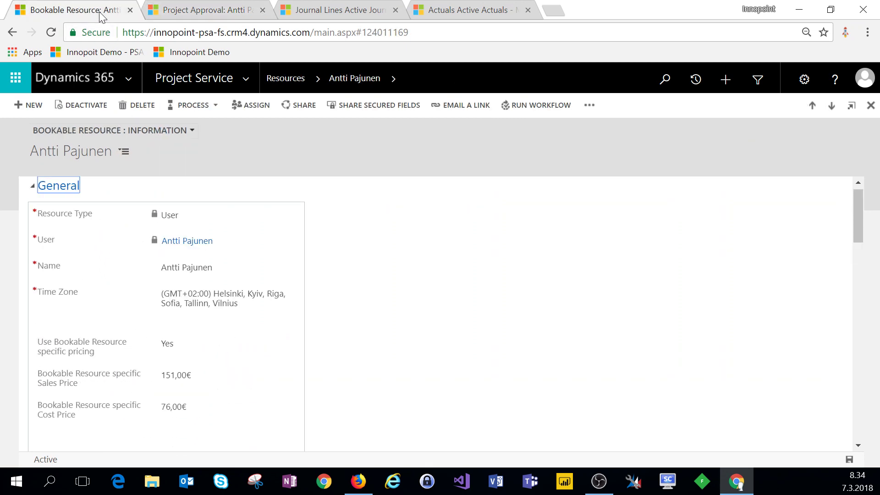
pyautogui.moveTo(76, 351)
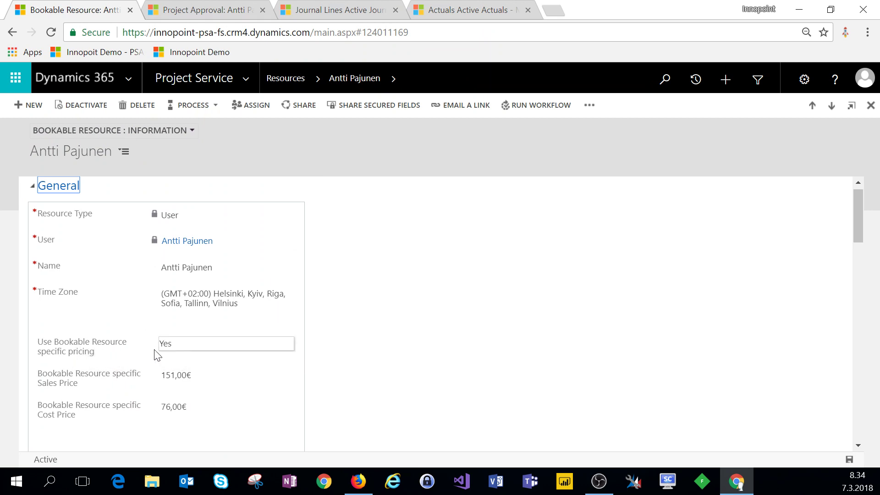
# Try to save the time entry approval with its pricing logic set to Role specific
pyautogui.click(203, 10)
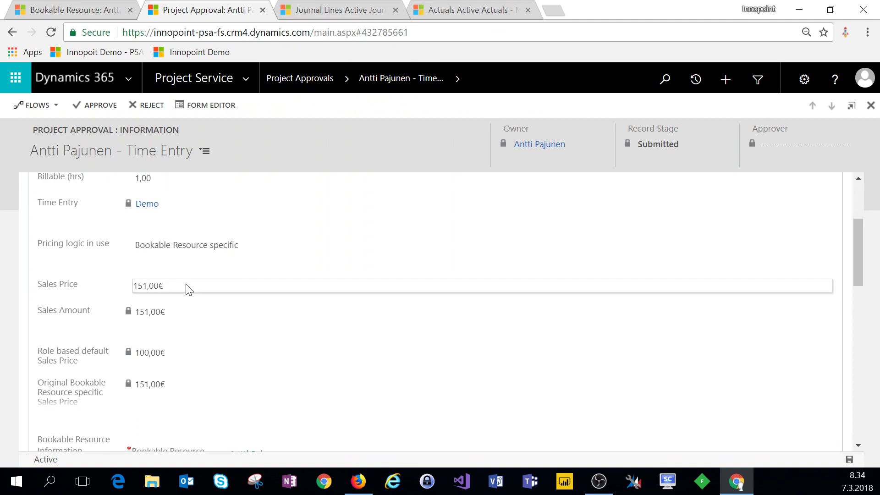
pyautogui.click(183, 247)
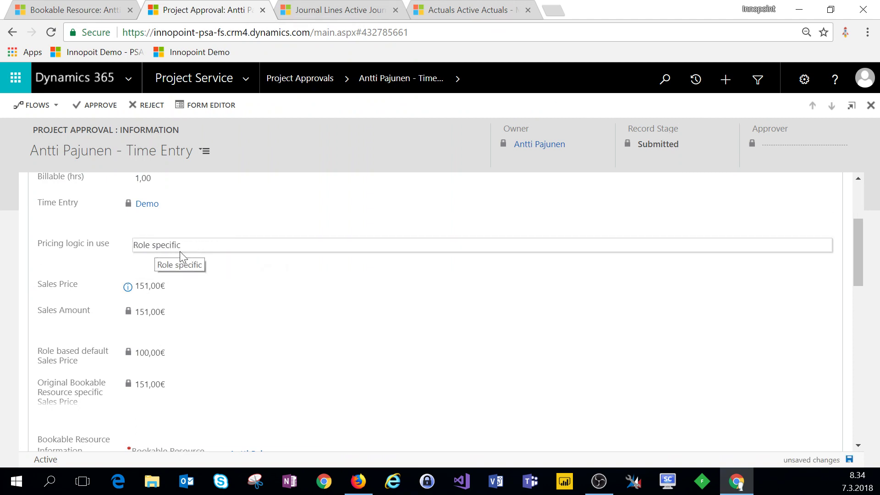
pyautogui.click(848, 459)
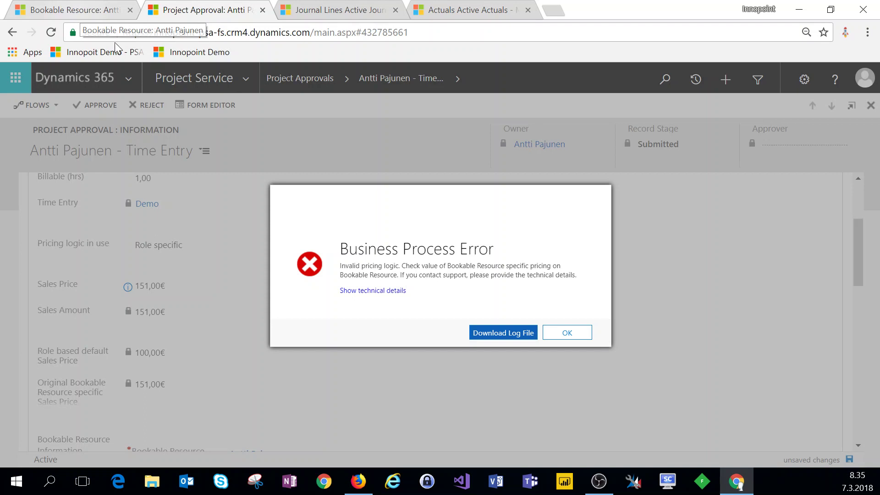
pyautogui.click(568, 335)
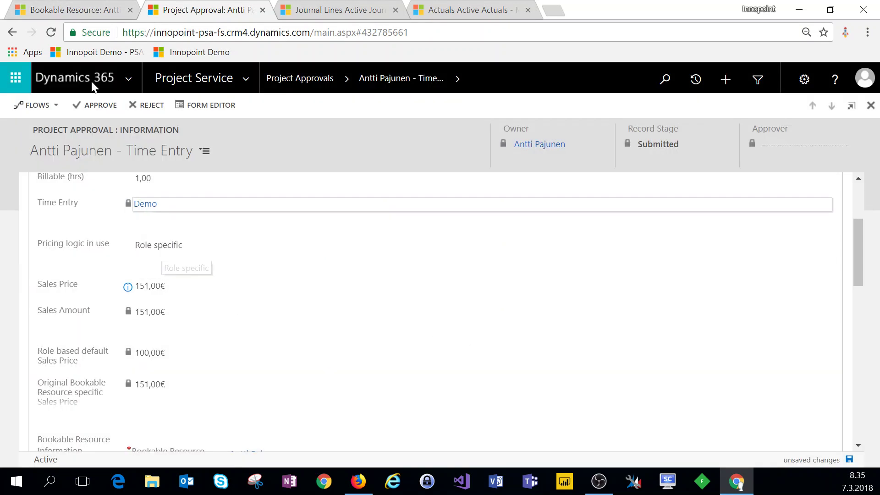
# Set Use Bookable Resource specific pricing to No on the bookable resource record and save it
pyautogui.click(64, 10)
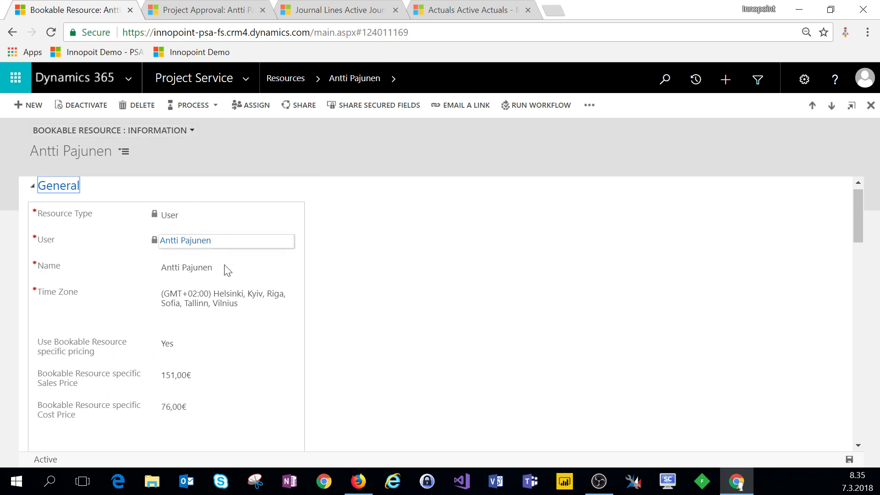
pyautogui.click(205, 350)
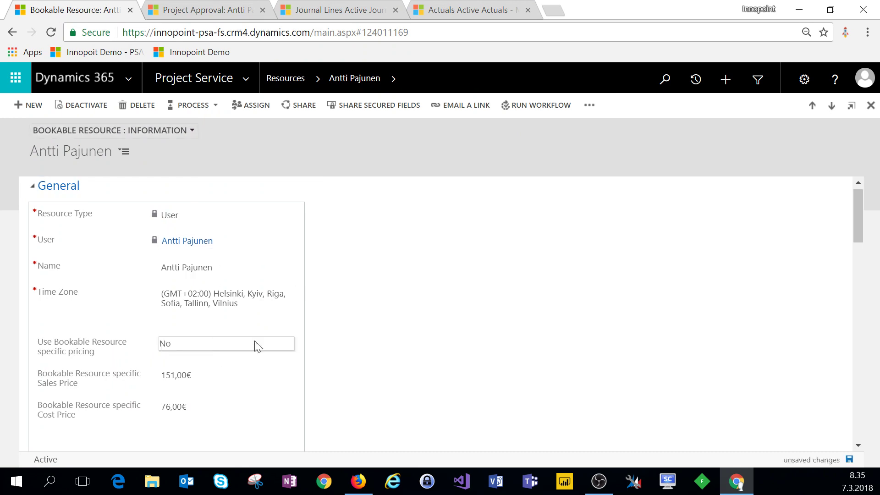
pyautogui.click(848, 460)
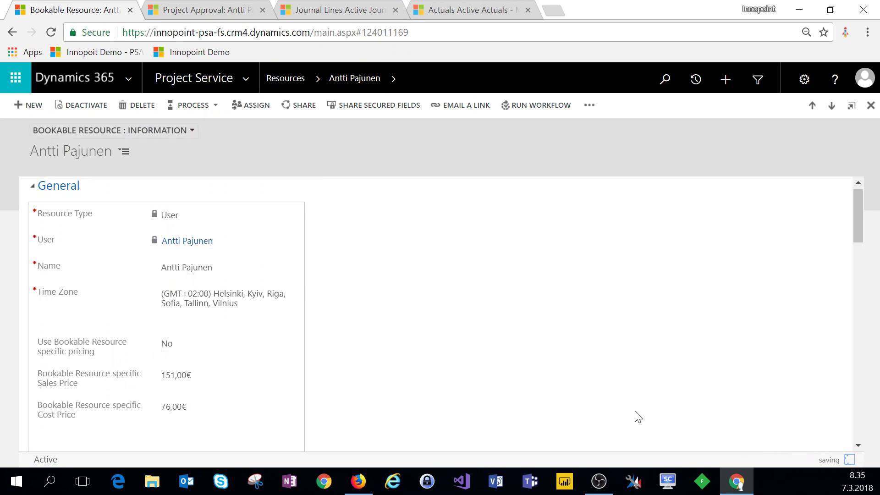
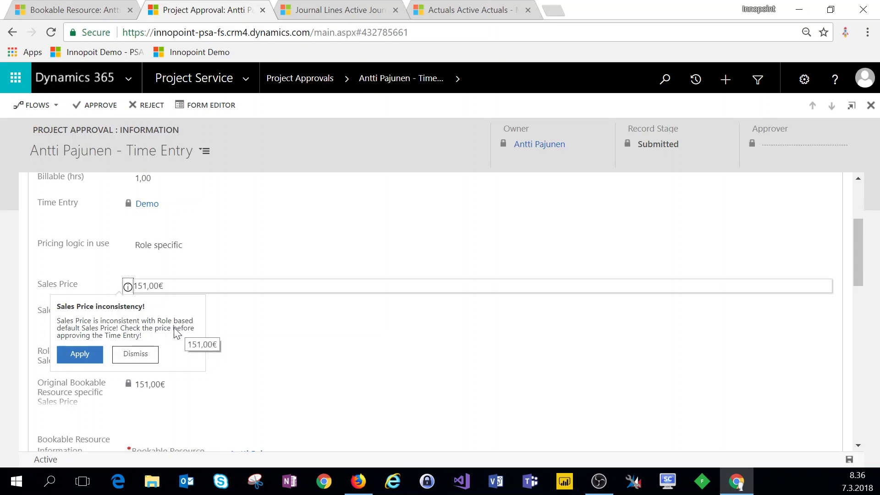
# Apply the suggested role-based Sales Price of 100,00€ to the time entry approval and save it
pyautogui.click(81, 355)
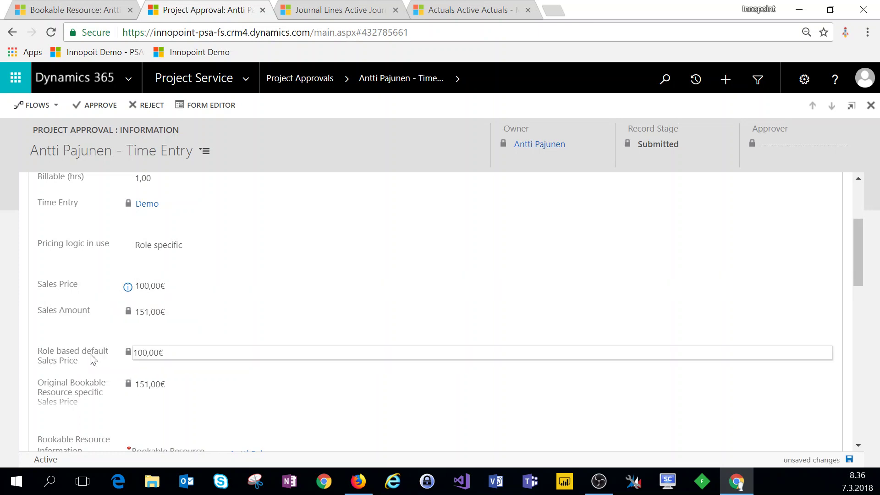
pyautogui.click(850, 459)
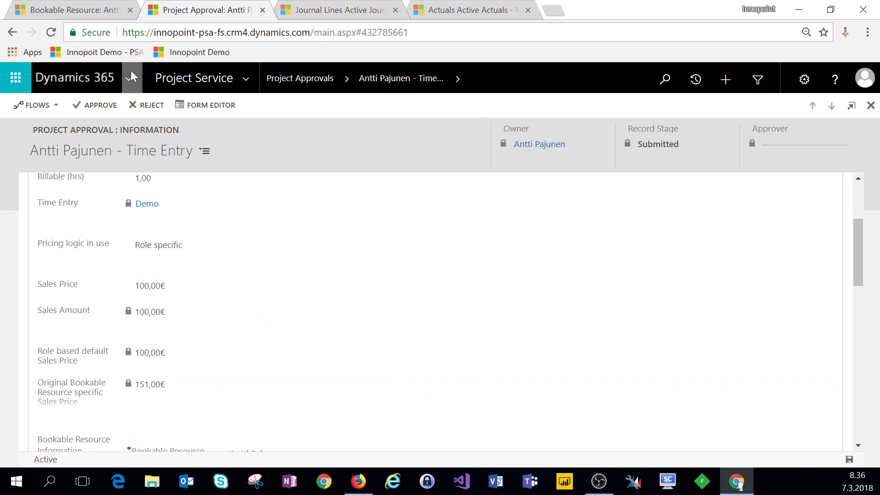
# Set Use Bookable Resource specific pricing to Yes on the bookable resource record and save it
pyautogui.click(87, 11)
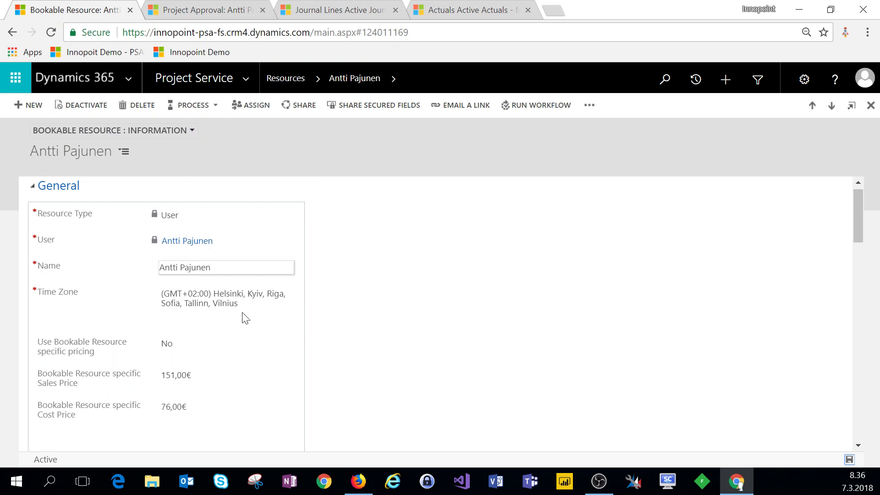
pyautogui.click(240, 351)
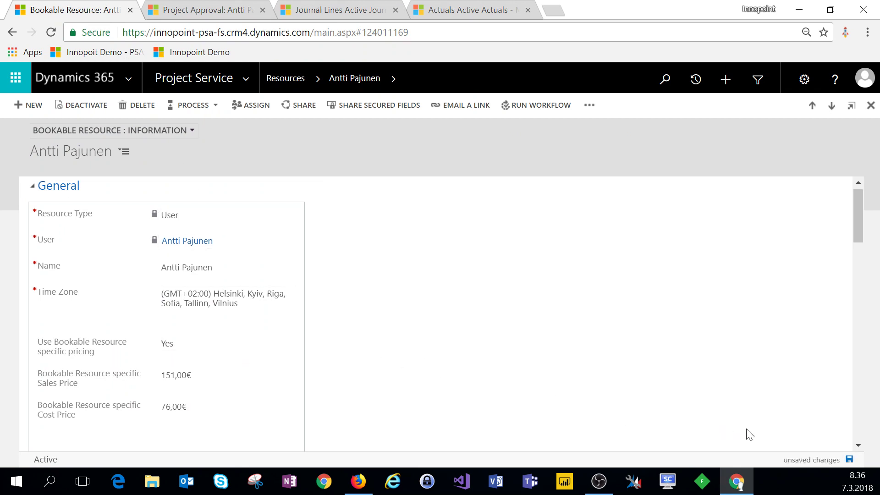
pyautogui.click(849, 460)
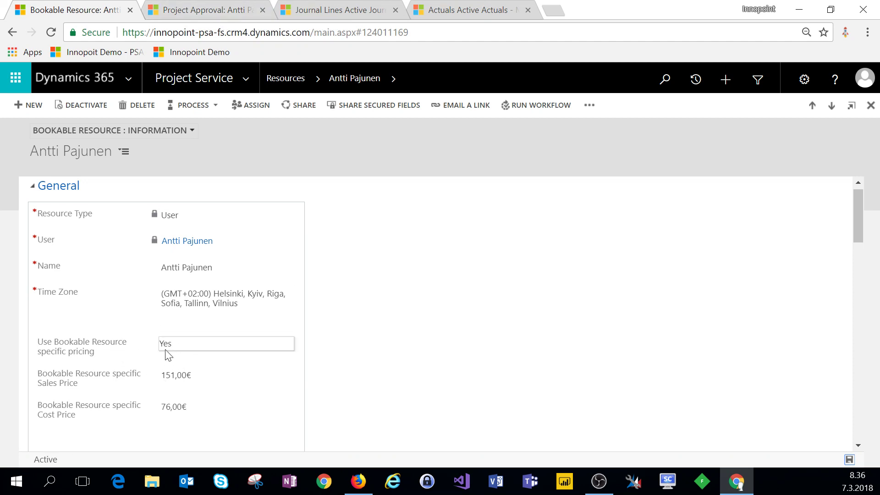
# Try to approve the time entry with the Role specific pricing logic and the 100,00€ Sales Price
pyautogui.click(180, 15)
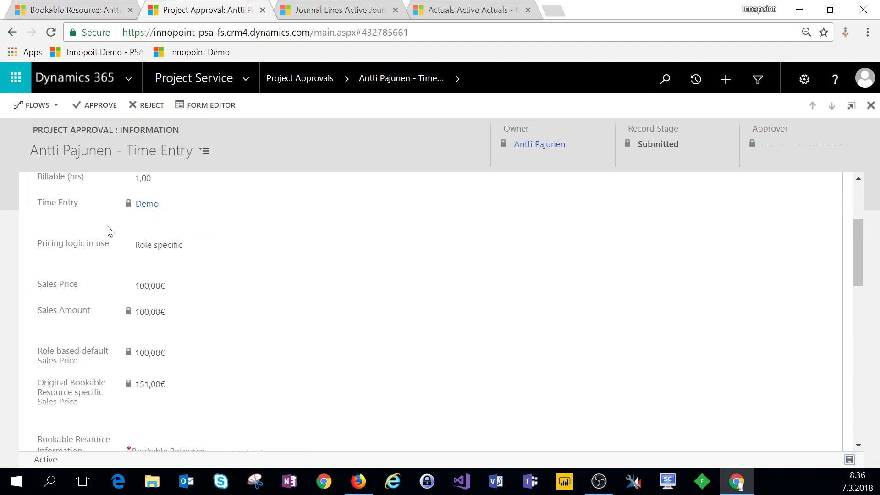
pyautogui.click(91, 105)
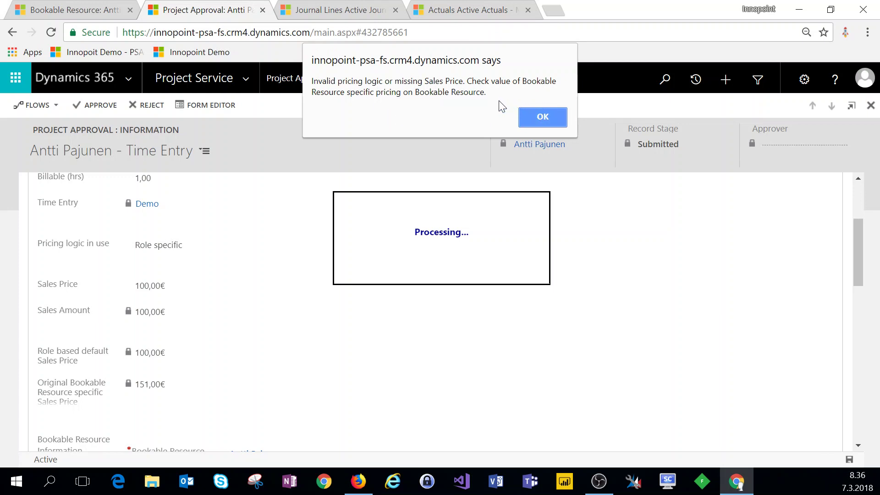
pyautogui.click(547, 117)
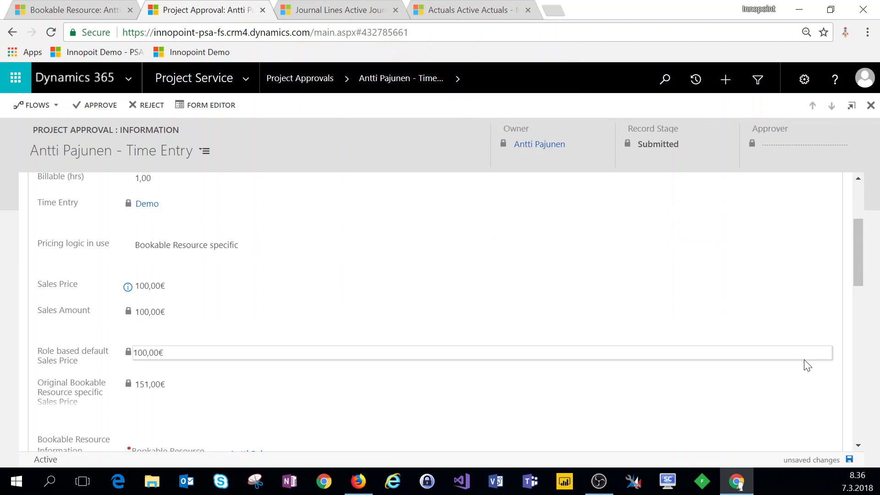
# Save the approval with Bookable Resource specific pricing logic, then apply the suggested 151,00€ Sales Price and save again
pyautogui.click(849, 460)
pyautogui.click(128, 287)
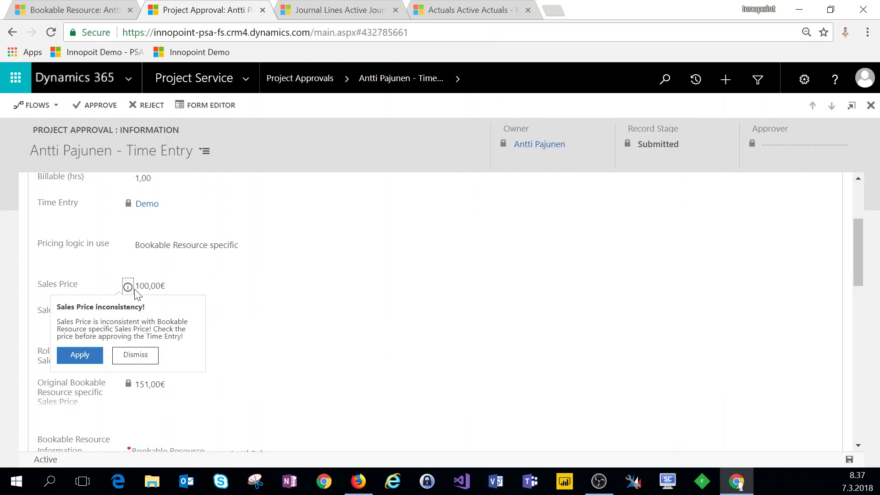
pyautogui.click(80, 356)
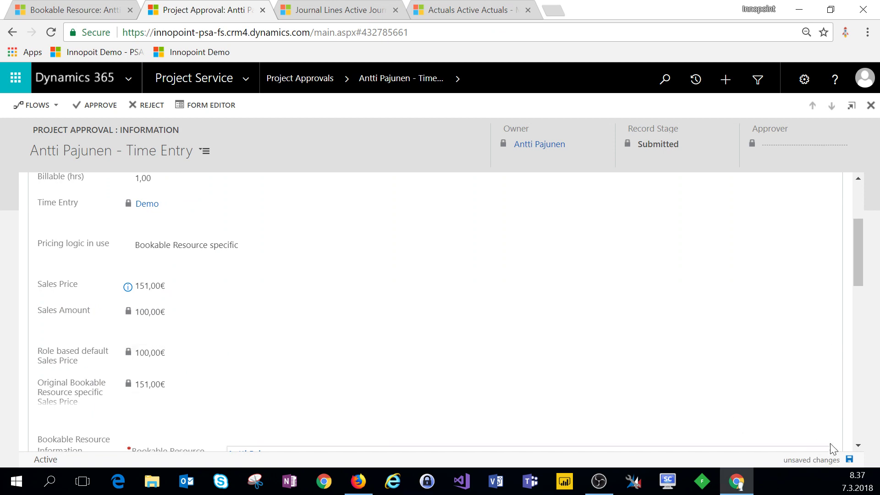
pyautogui.click(850, 461)
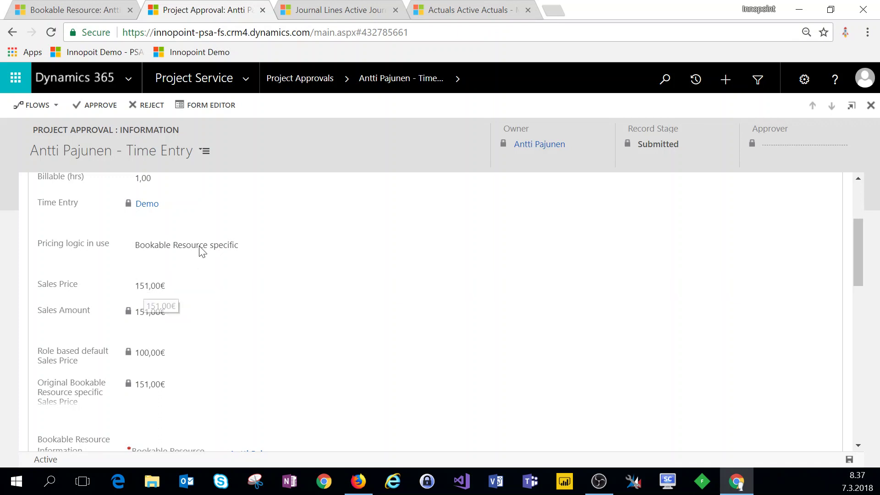
# Check the active journal lines, then set the time entry approval's Sales Price to 150,00€
pyautogui.click(342, 14)
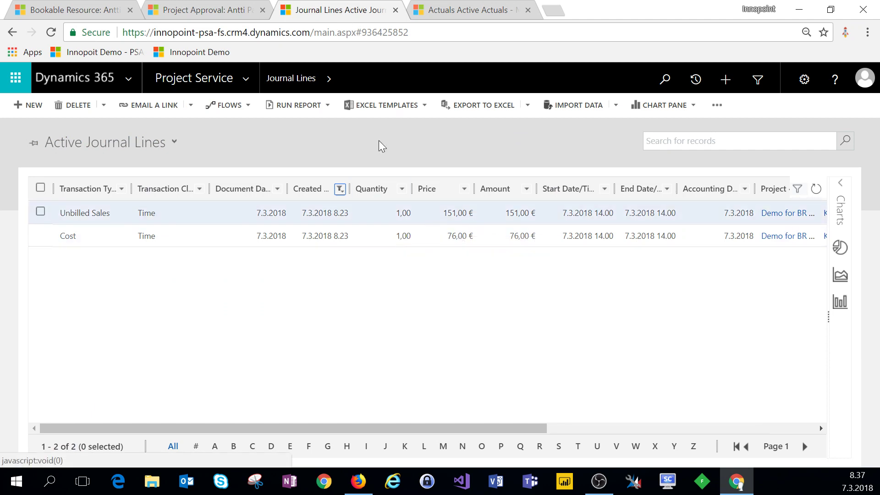
pyautogui.click(213, 11)
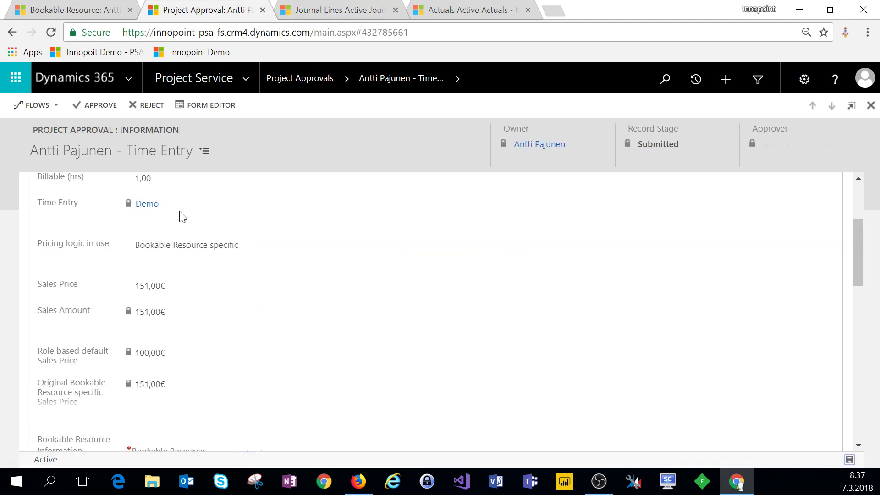
pyautogui.click(192, 287)
pyautogui.write('150')
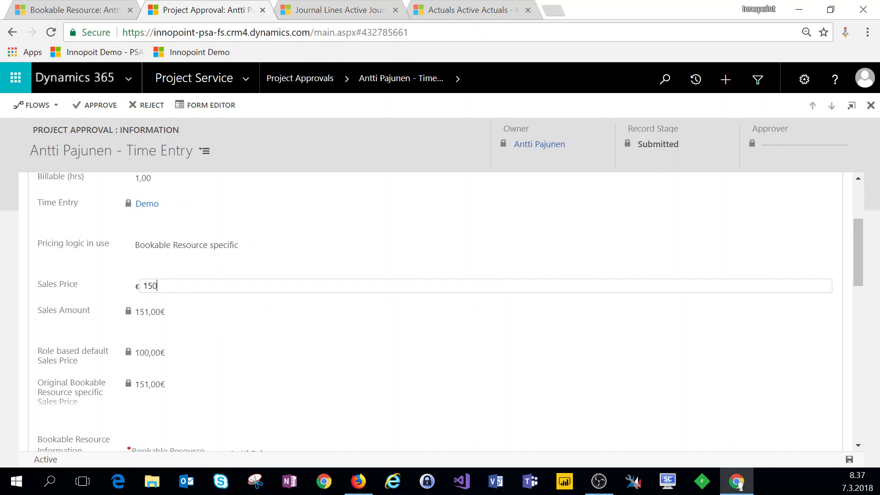
pyautogui.press('Tab')
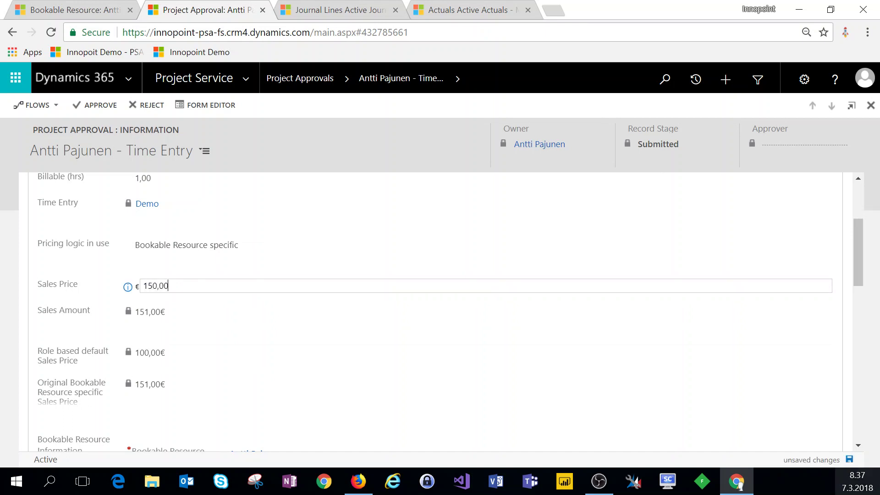
# Save the time entry approval and refresh the active journal lines to check the Unbilled Sales price
pyautogui.click(850, 459)
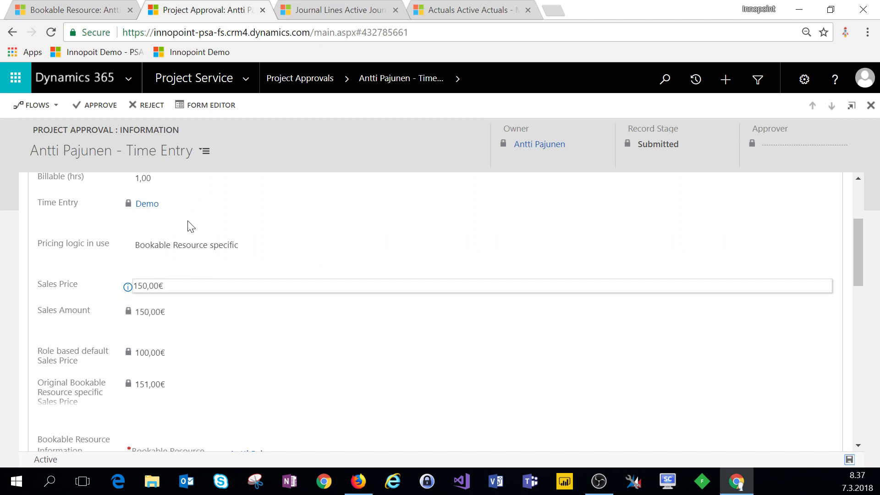
pyautogui.click(367, 17)
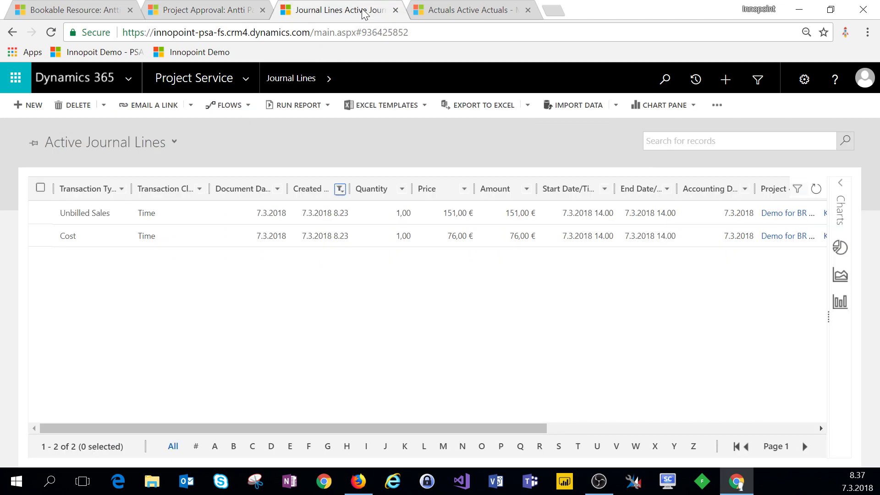
pyautogui.click(816, 189)
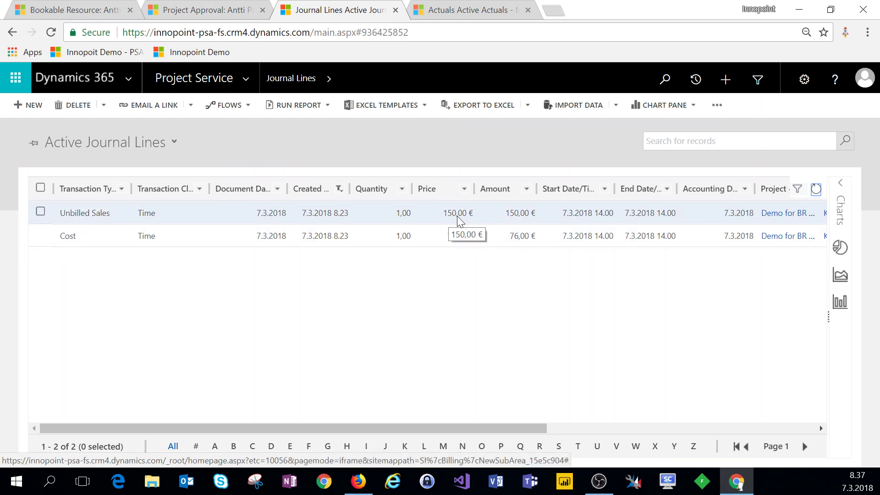
# Approve the time entry with Bookable Resource specific pricing logic and the 150,00€ Sales Price, and acknowledge the processing notice
pyautogui.click(232, 15)
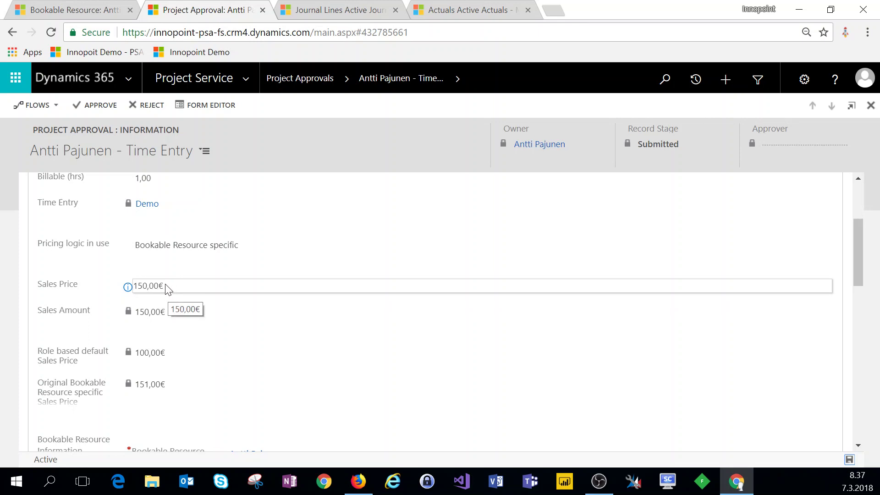
pyautogui.click(89, 103)
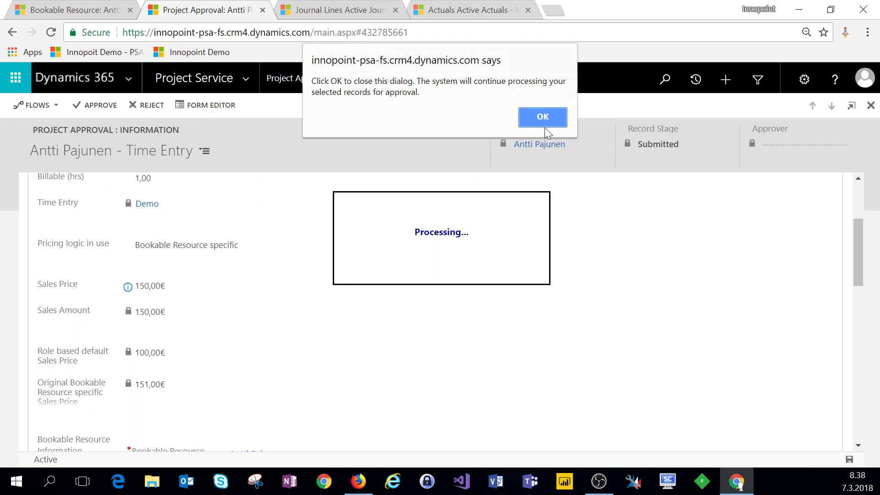
pyautogui.click(548, 110)
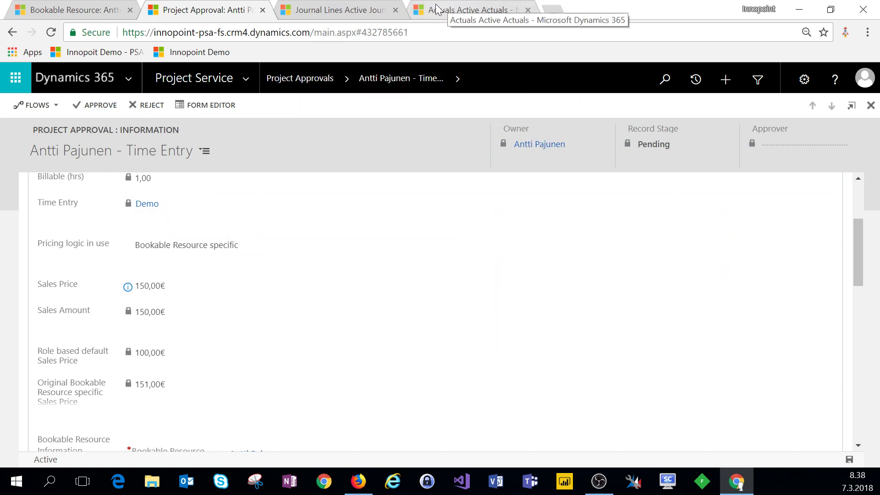
# Refresh the Active Actuals list to check the Unbilled Sales and Cost records of the approved time entry
pyautogui.click(447, 14)
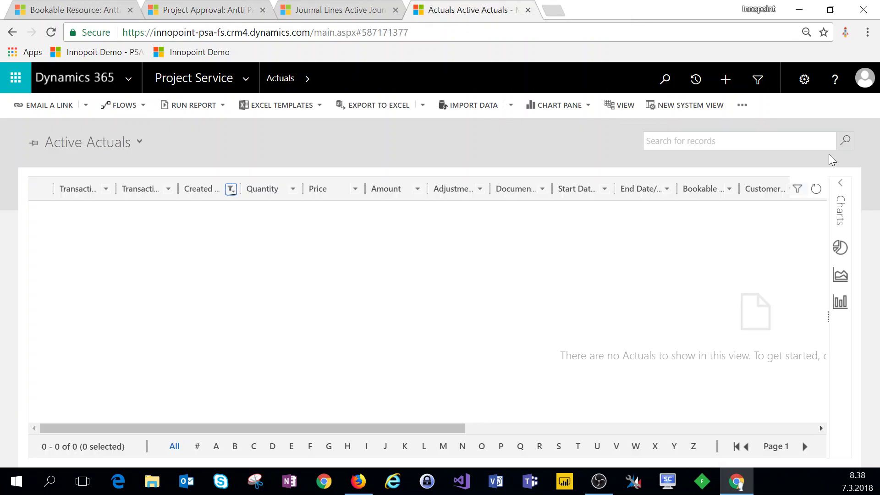
pyautogui.click(817, 193)
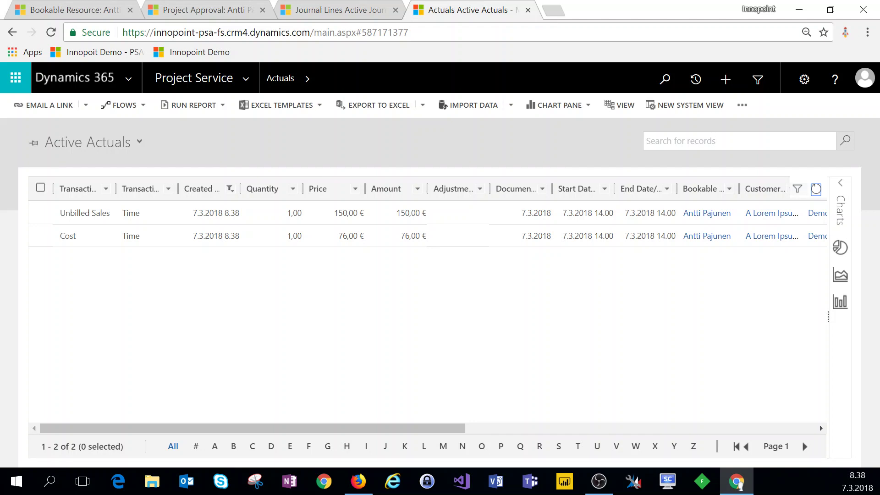
pyautogui.hotkey('alt', 'Tab')
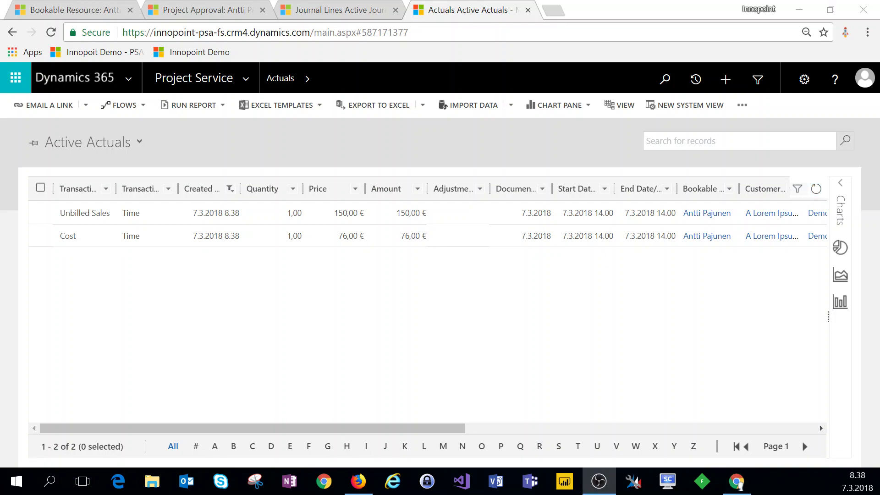